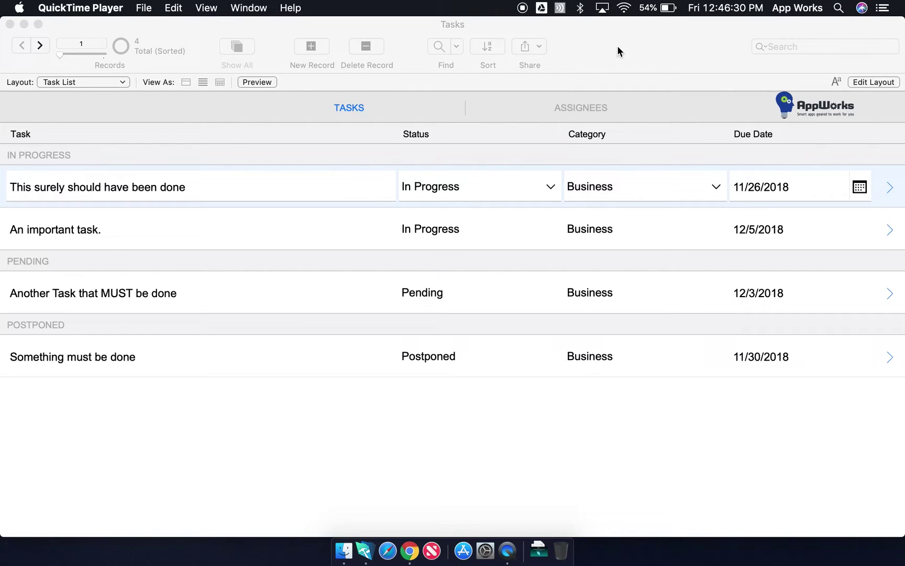
- Bring the FileMaker Pro Advanced window showing the Tasks file to the front
{"action": "left_click", "coordinate": [646, 32]}
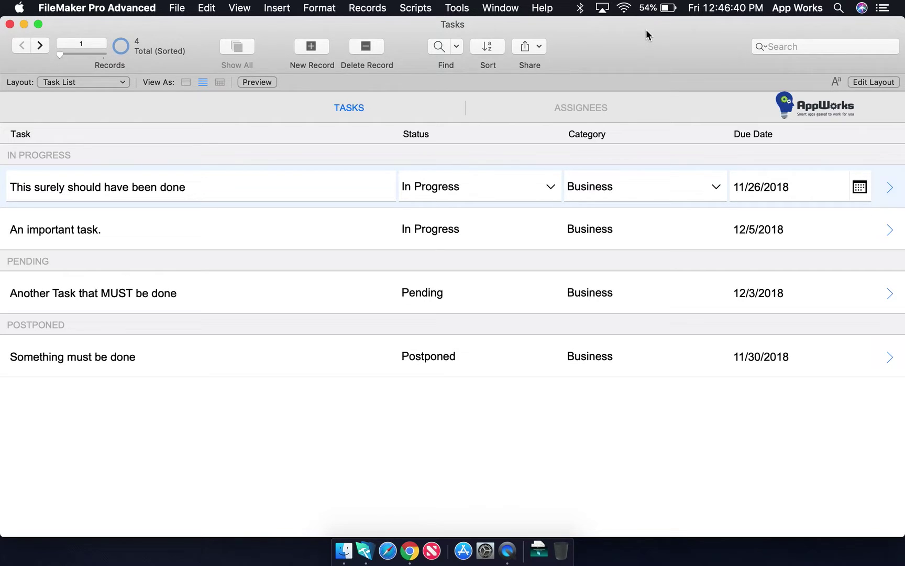
- Open Manage Database (Shift-Cmd-D) and rename the Attachments table to Attachment
{"action": "key", "text": "super+shift+d"}
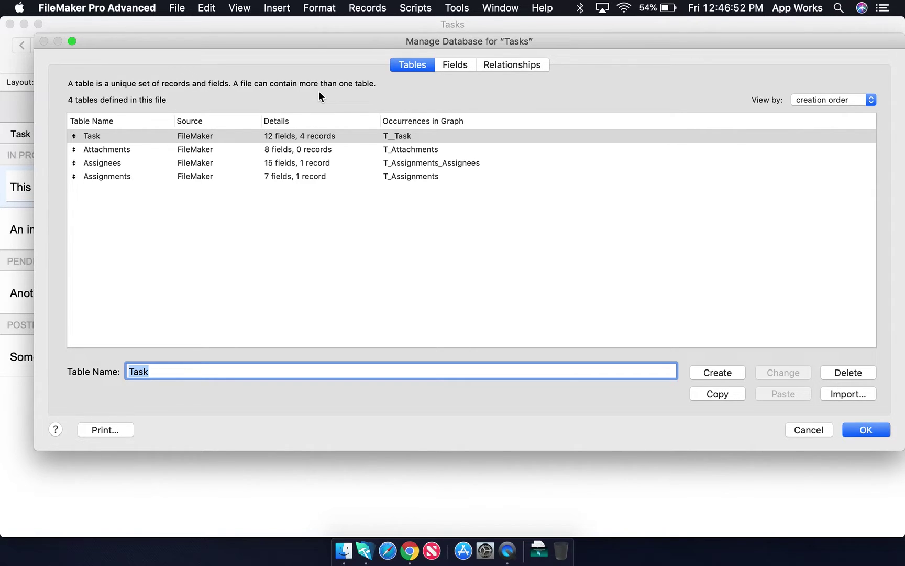
{"action": "left_click", "coordinate": [300, 148]}
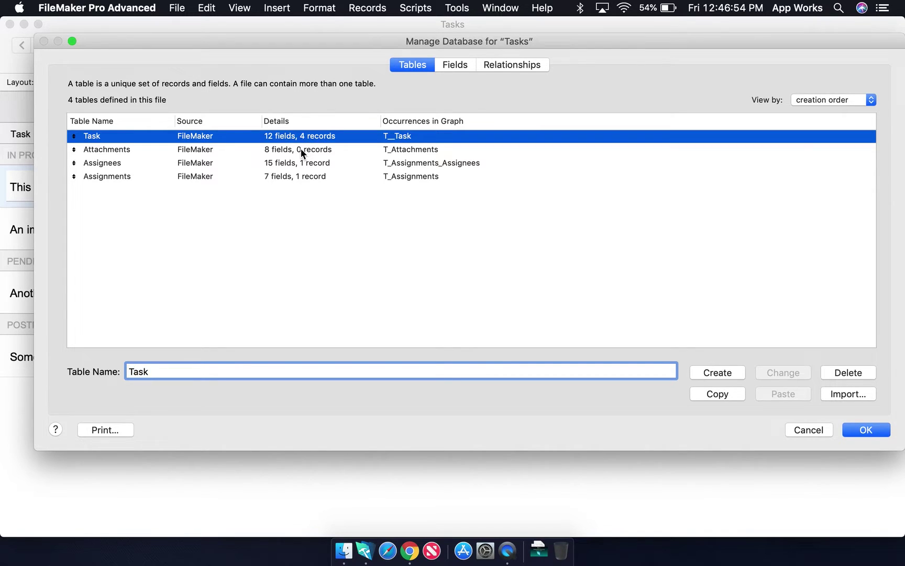
{"action": "left_click", "coordinate": [214, 365]}
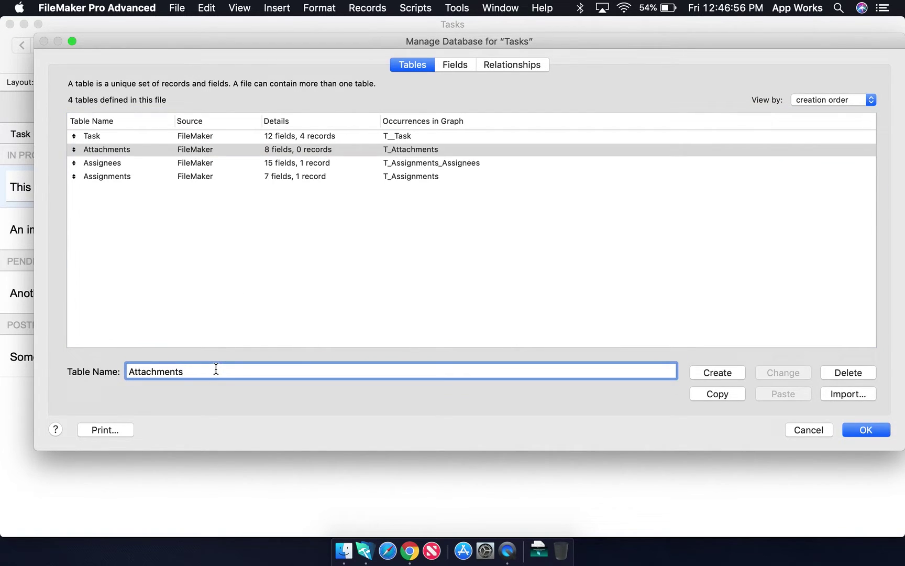
{"action": "key", "text": "BackSpace"}
{"action": "left_click", "coordinate": [759, 371]}
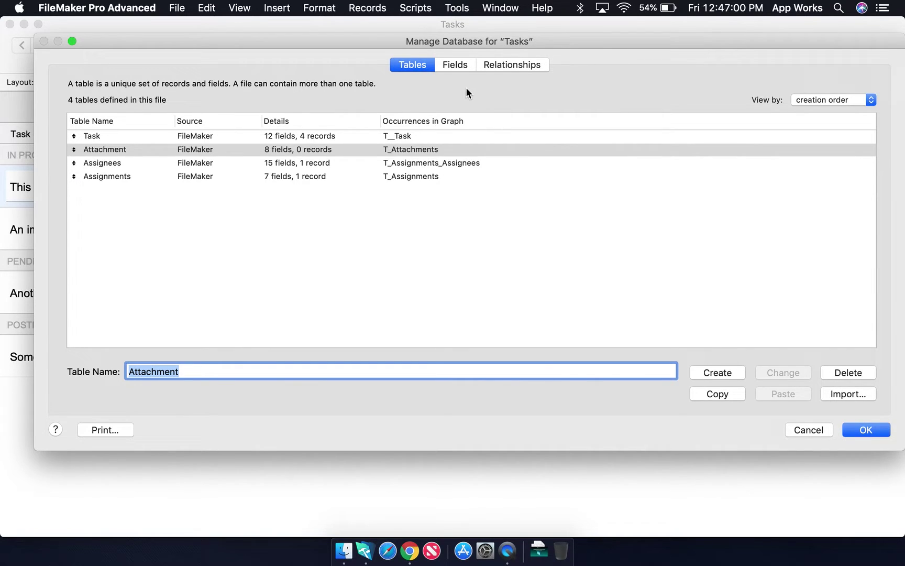
- In the Fields tab, create Text fields this_is_a_field, thisIsAField and This Is A Field
{"action": "left_click", "coordinate": [453, 67]}
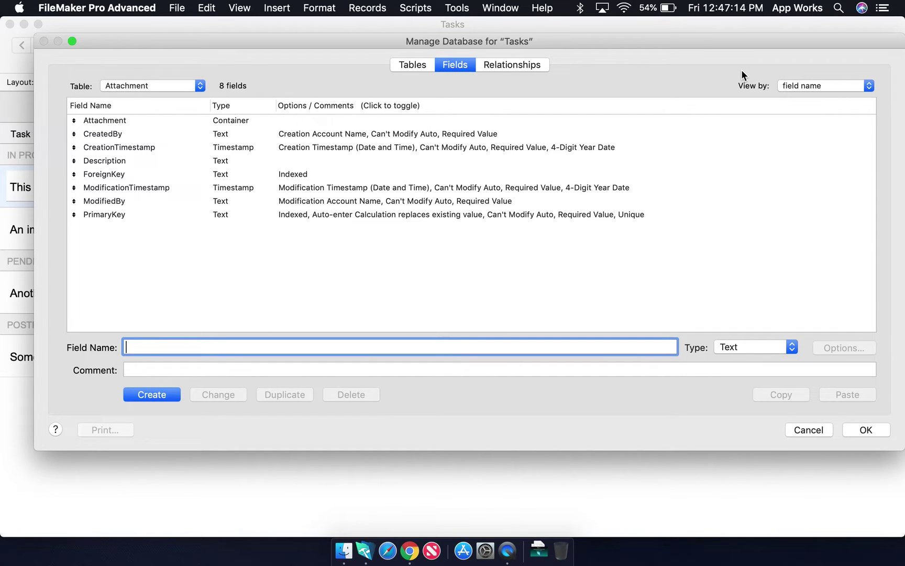
{"action": "type", "text": "this_is_a_field"}
{"action": "key", "text": "Return"}
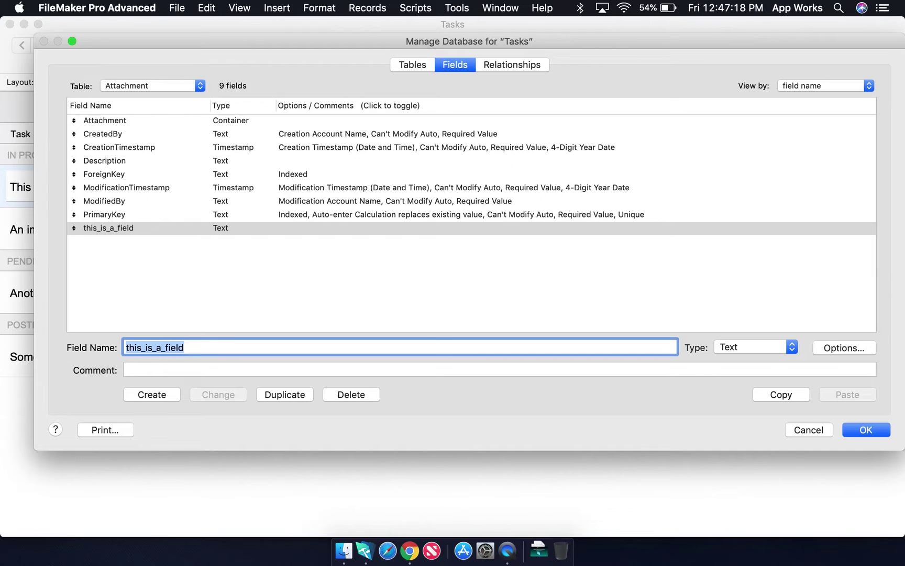
{"action": "type", "text": "this"}
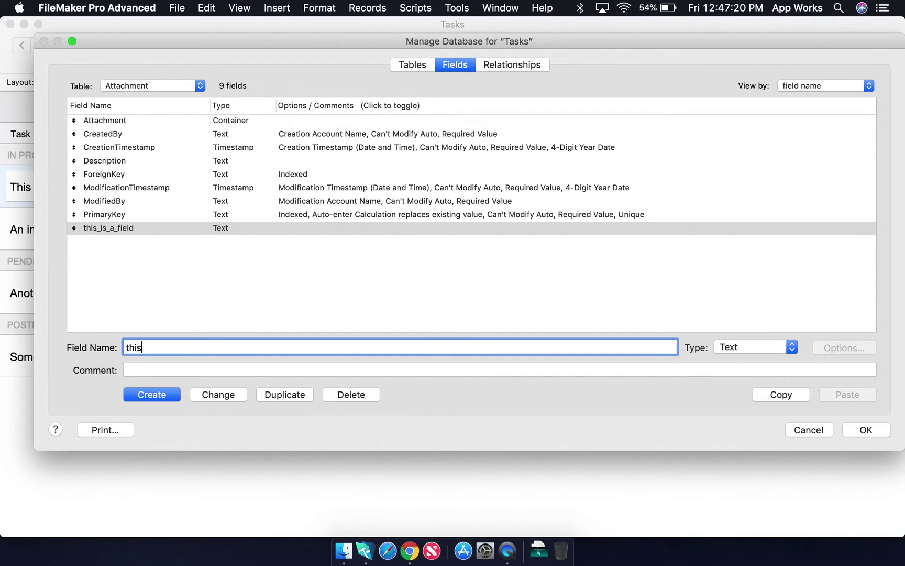
{"action": "type", "text": "IsAField"}
{"action": "key", "text": "Return"}
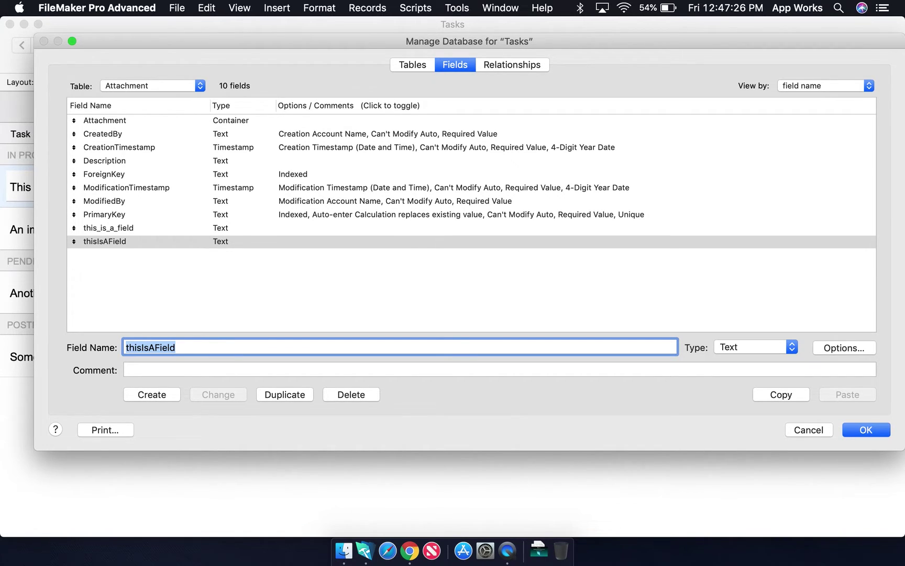
{"action": "type", "text": "This Is "}
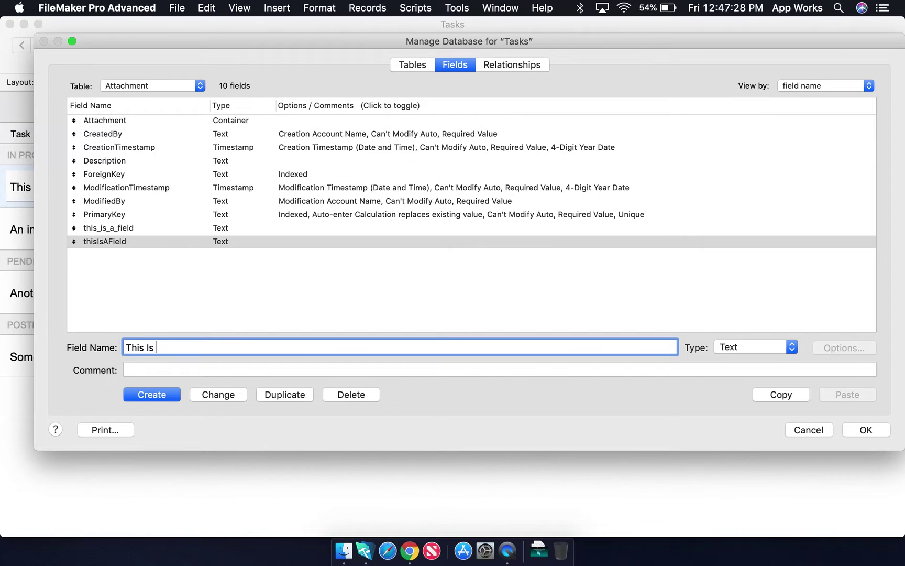
{"action": "type", "text": "A Field"}
{"action": "key", "text": "Return"}
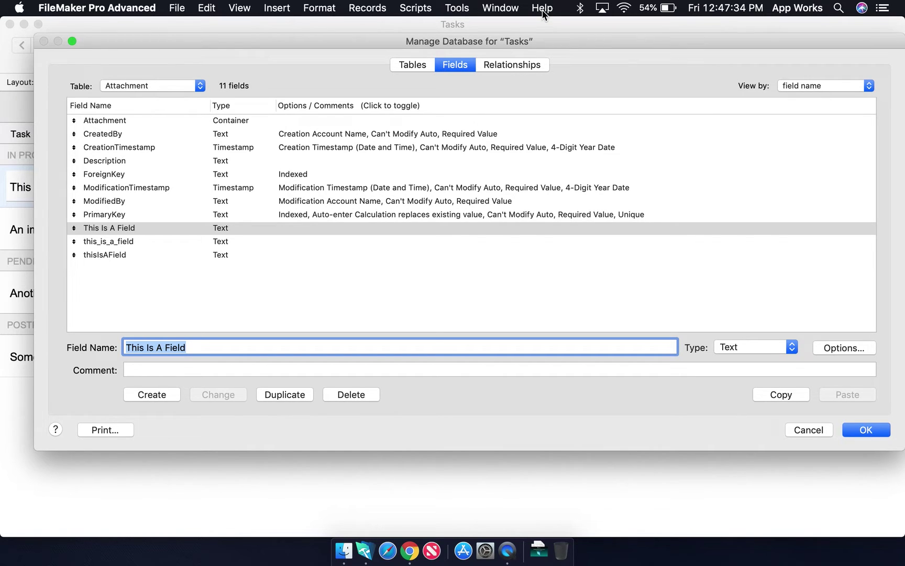
- Switch the field list to the Assignments table, check ZCreatedBy, and toggle the name sort
{"action": "left_click", "coordinate": [176, 87]}
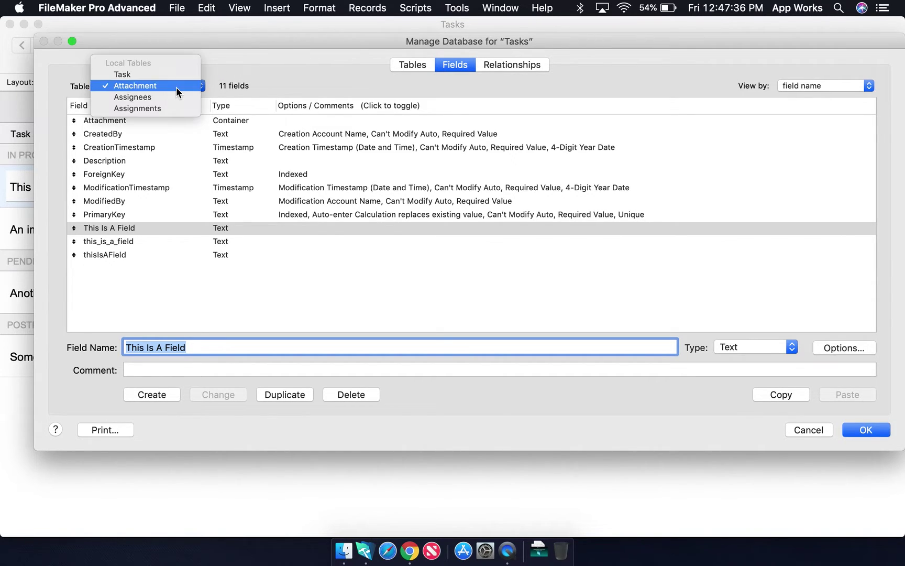
{"action": "left_click", "coordinate": [149, 106]}
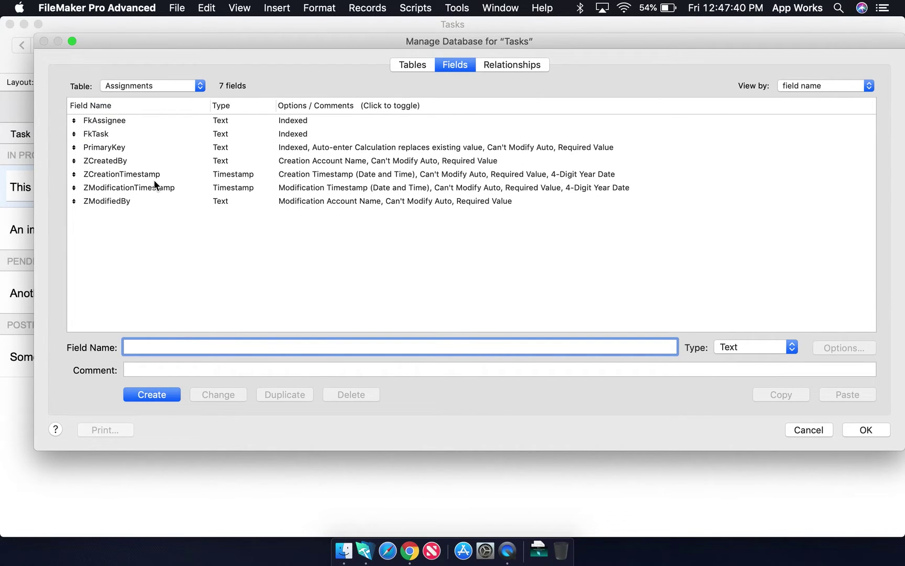
{"action": "left_click", "coordinate": [108, 161]}
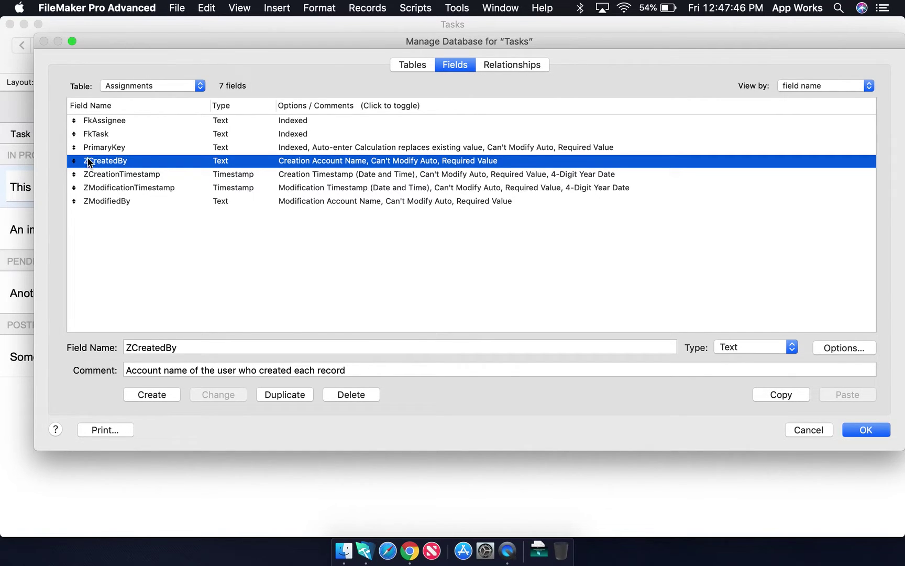
{"action": "left_click", "coordinate": [98, 105]}
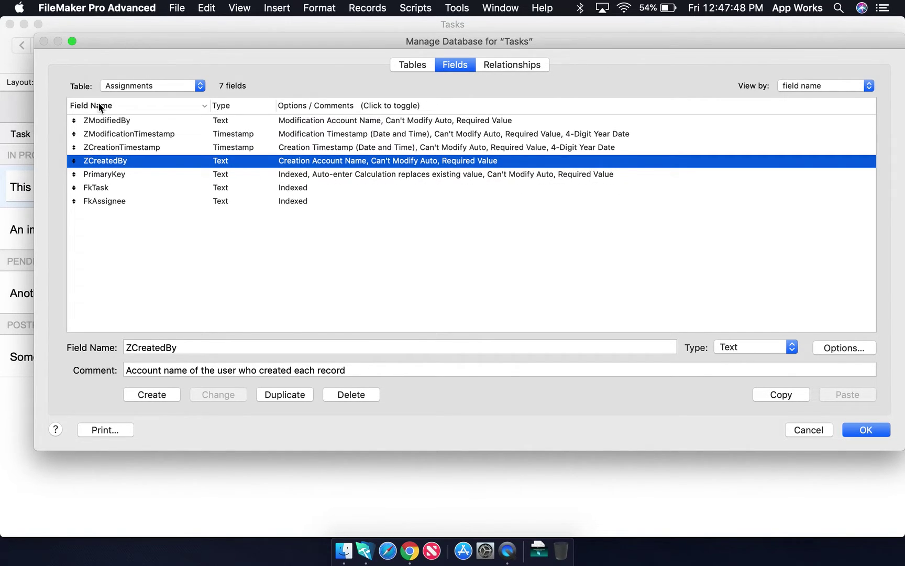
{"action": "left_click", "coordinate": [98, 103]}
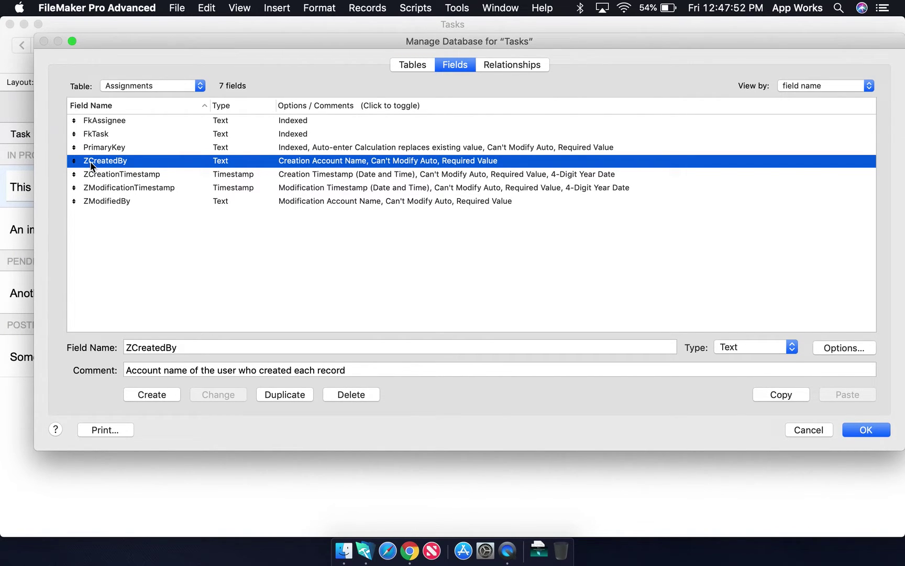
- Review ZCreationTimestamp, ZModificationTimestamp, ZModifiedBy and FkAssignee, leaving fields sorted ascending by name
{"action": "left_click", "coordinate": [126, 177]}
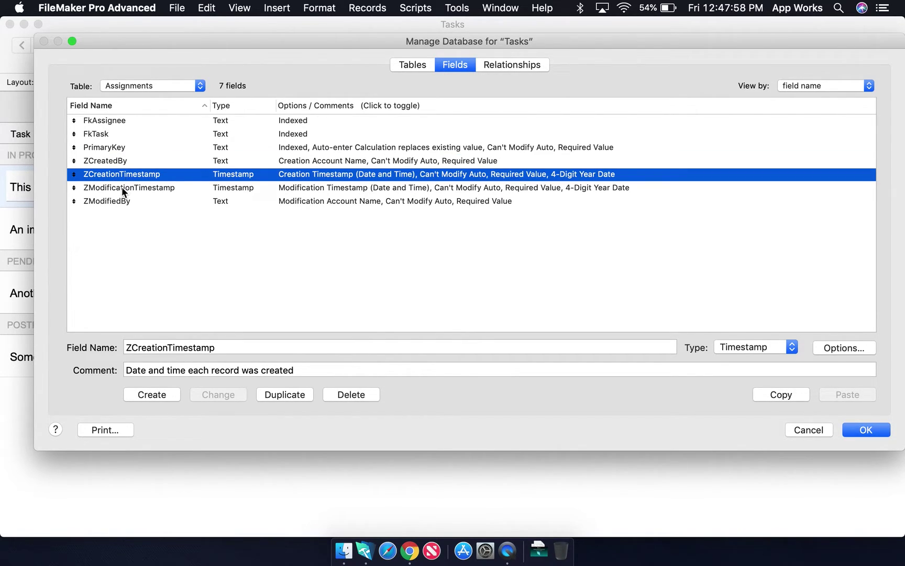
{"action": "left_click", "coordinate": [122, 188]}
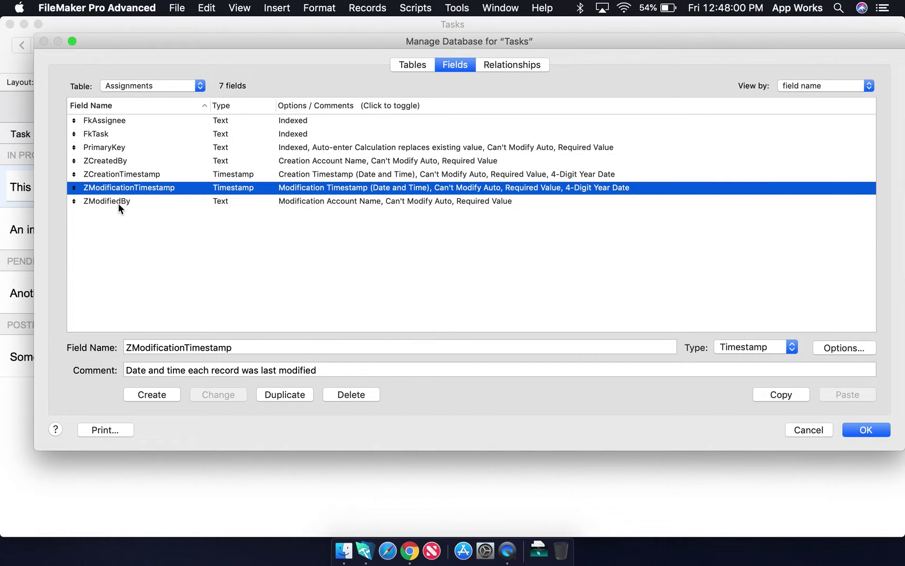
{"action": "left_click", "coordinate": [118, 202]}
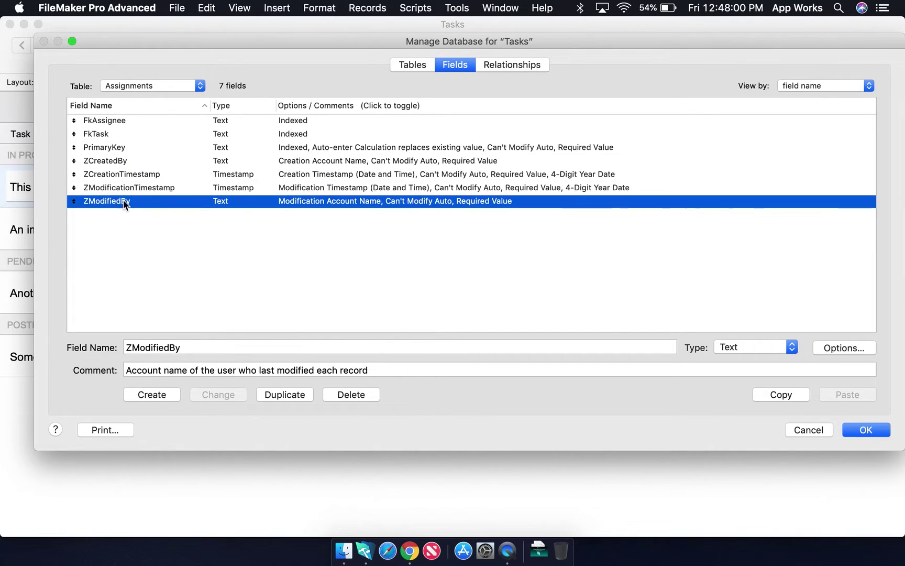
{"action": "left_click", "coordinate": [153, 116]}
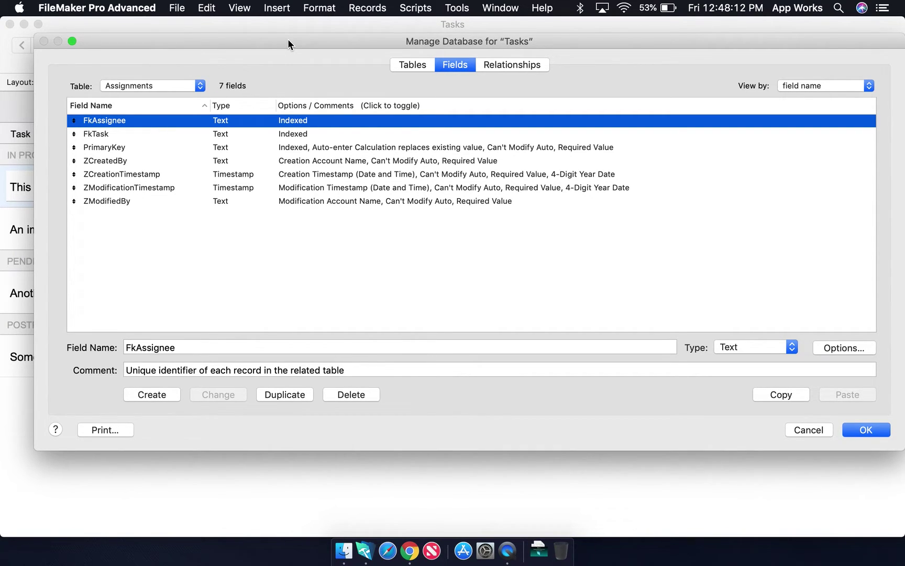
{"action": "left_click", "coordinate": [122, 104]}
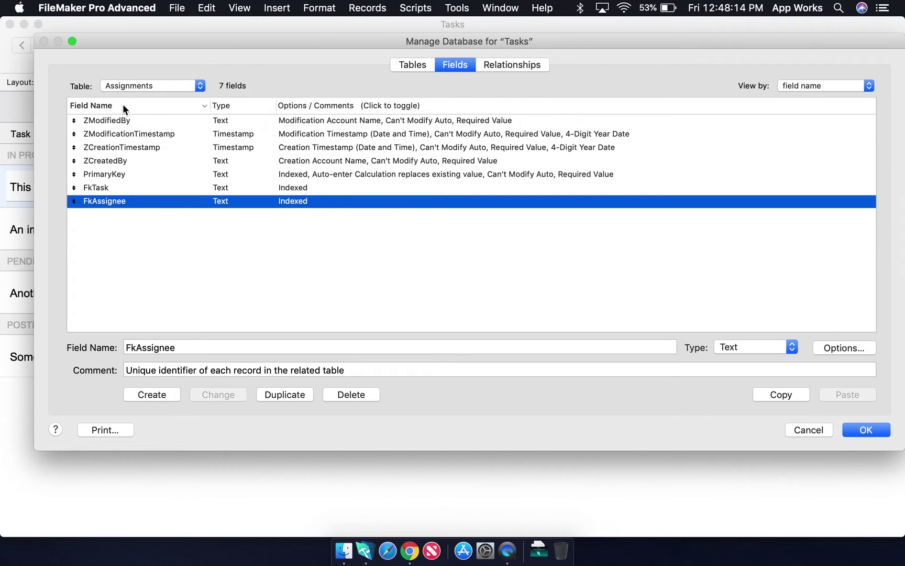
{"action": "left_click", "coordinate": [123, 103]}
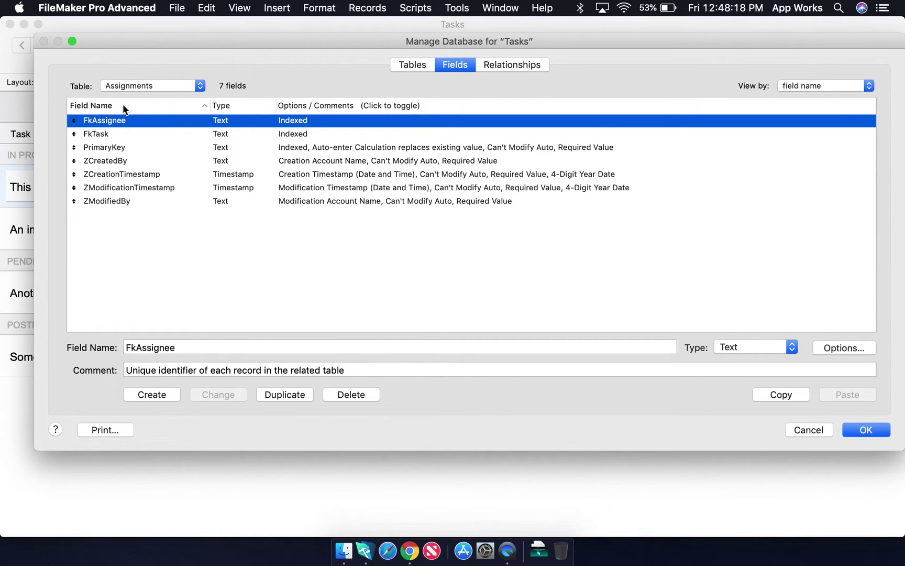
- In the Relationships graph, nudge T__Task slightly and check its occurrence name without changing it
{"action": "left_click", "coordinate": [513, 66]}
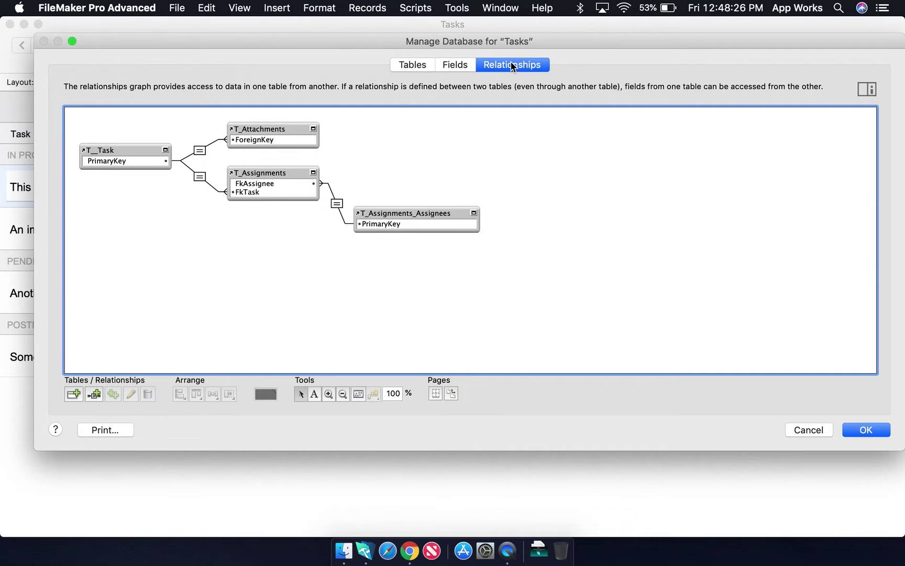
{"action": "left_click_drag", "start_coordinate": [102, 150], "coordinate": [106, 154]}
{"action": "left_click", "coordinate": [137, 126]}
{"action": "double_click", "coordinate": [118, 151]}
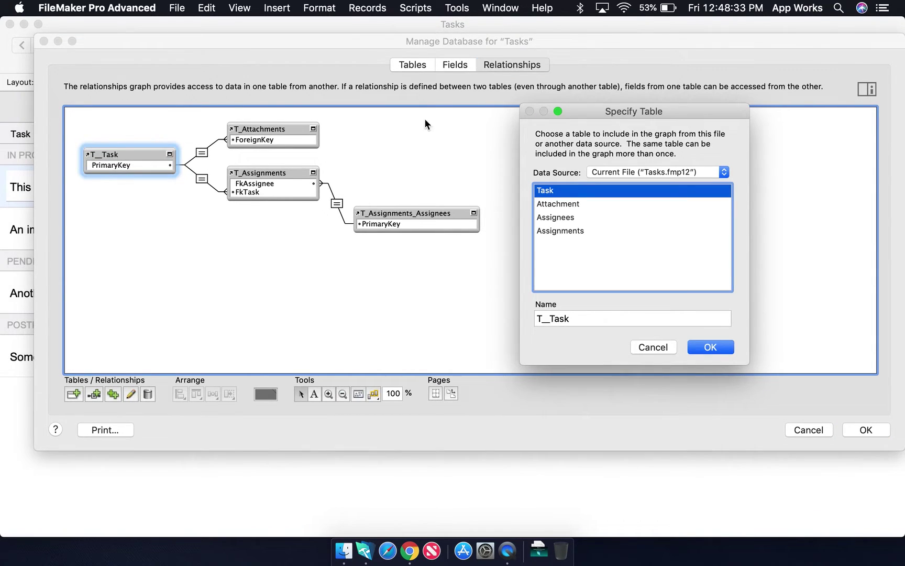
{"action": "left_click", "coordinate": [596, 319]}
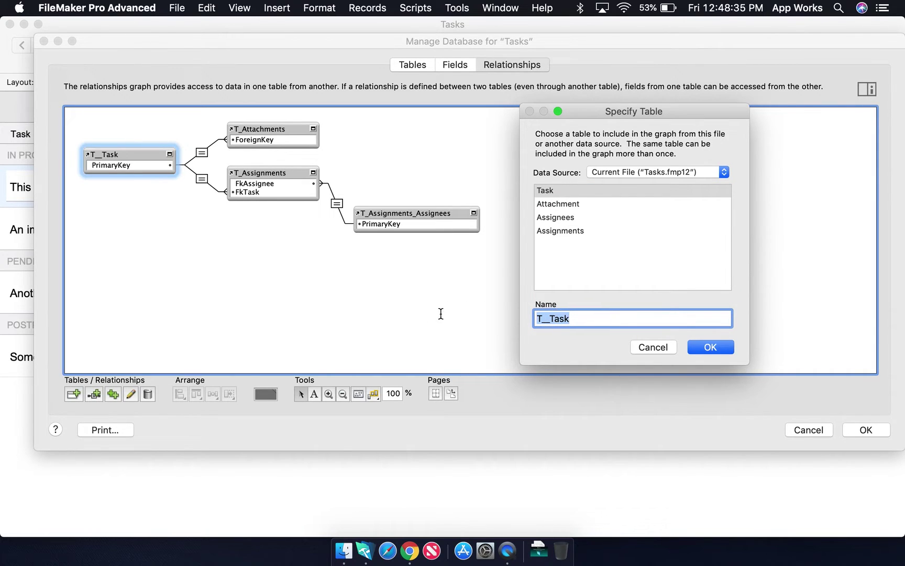
{"action": "left_click", "coordinate": [544, 318]}
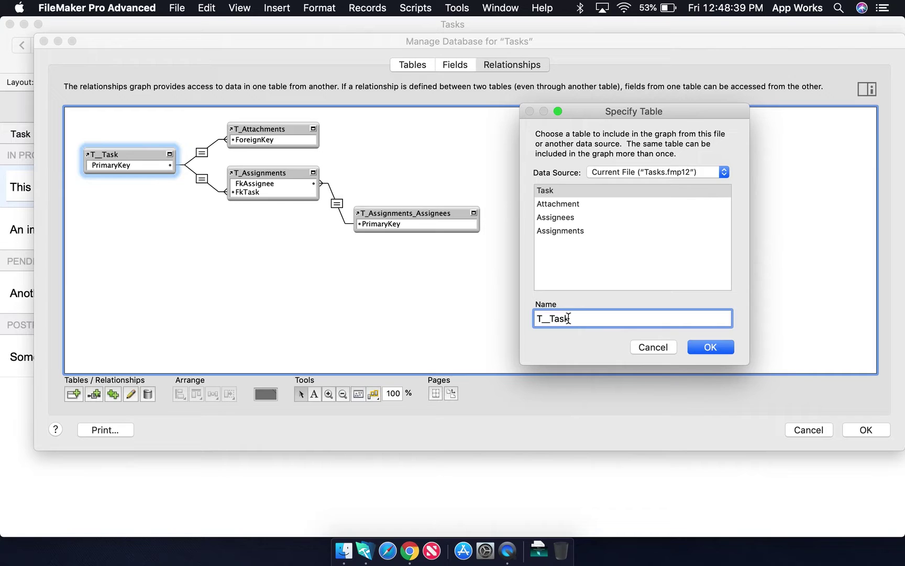
{"action": "left_click", "coordinate": [565, 319]}
{"action": "double_click", "coordinate": [545, 320]}
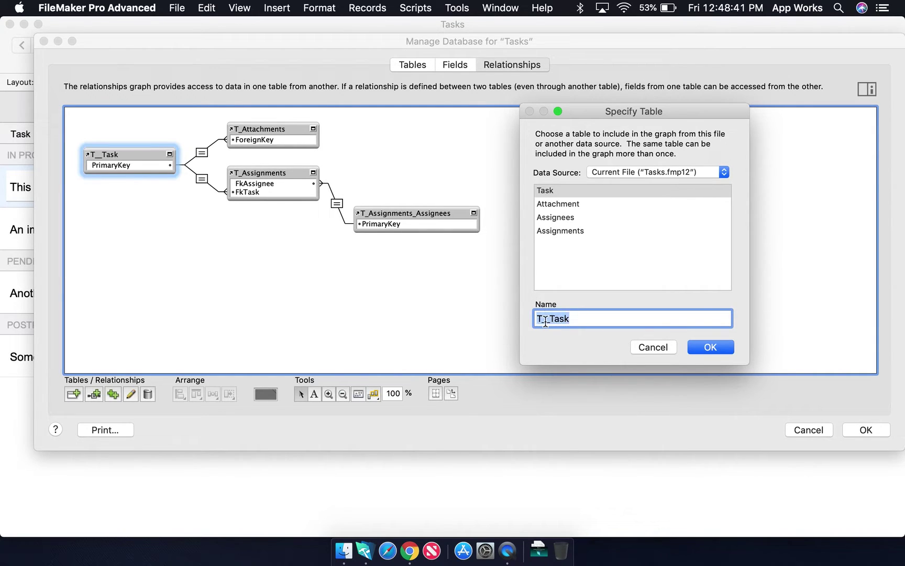
{"action": "left_click", "coordinate": [566, 318]}
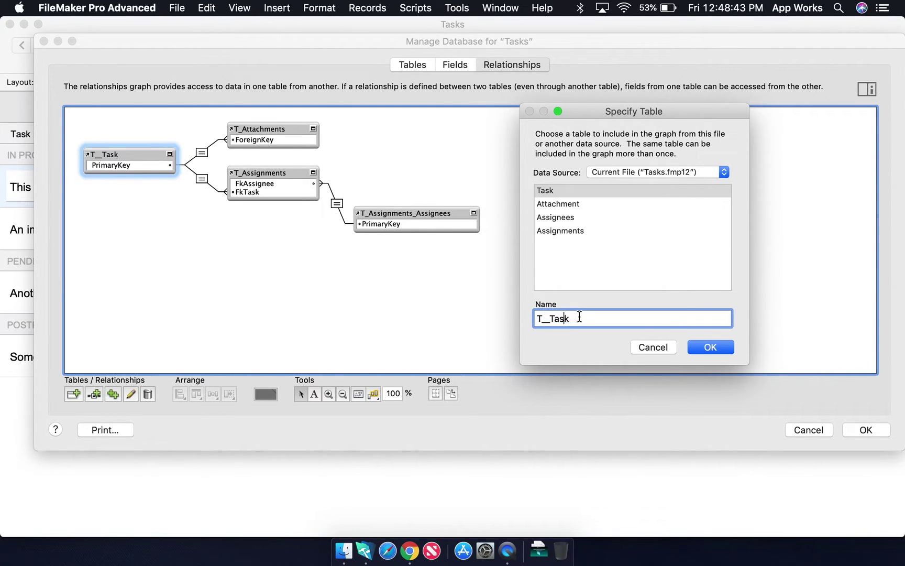
{"action": "left_click", "coordinate": [658, 347]}
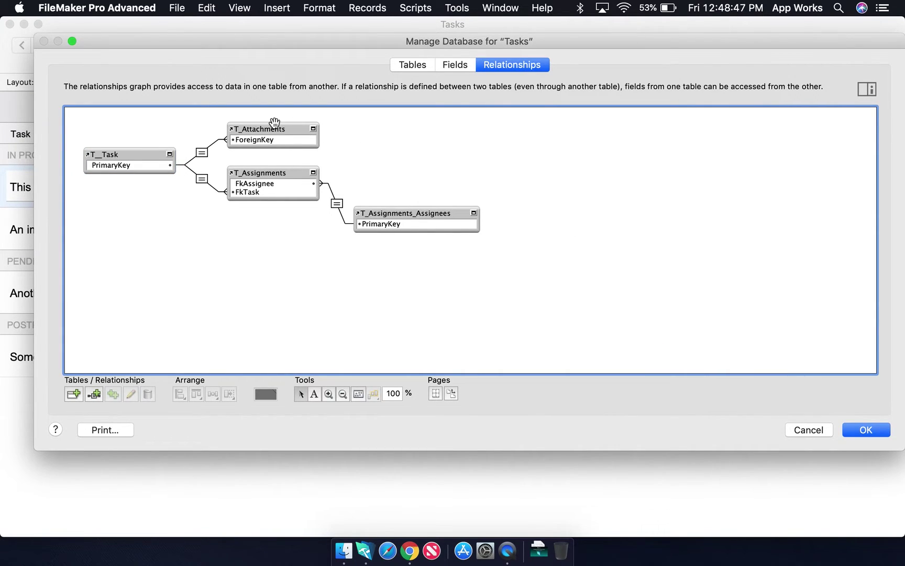
- Inspect the T_Attachments occurrence name and close its settings unchanged
{"action": "double_click", "coordinate": [263, 130]}
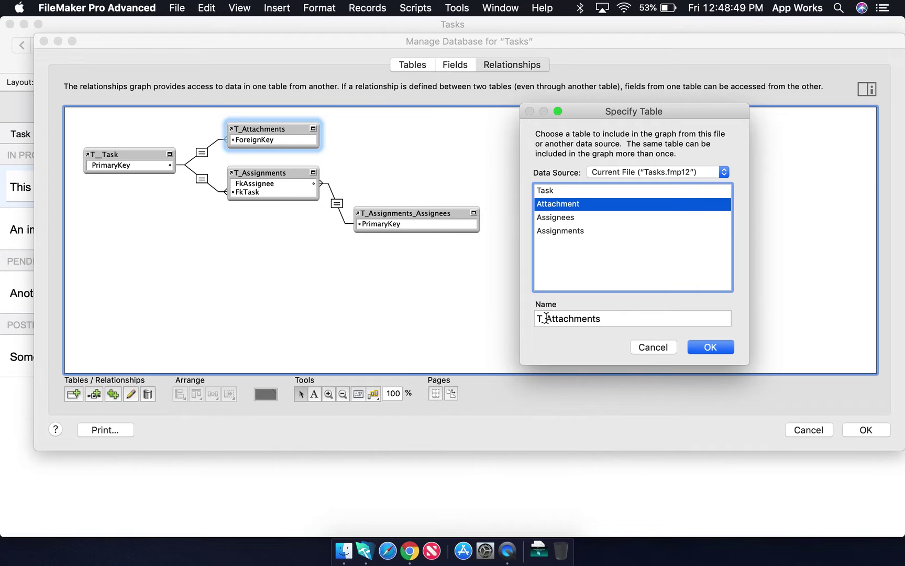
{"action": "left_click_drag", "start_coordinate": [543, 318], "coordinate": [514, 318]}
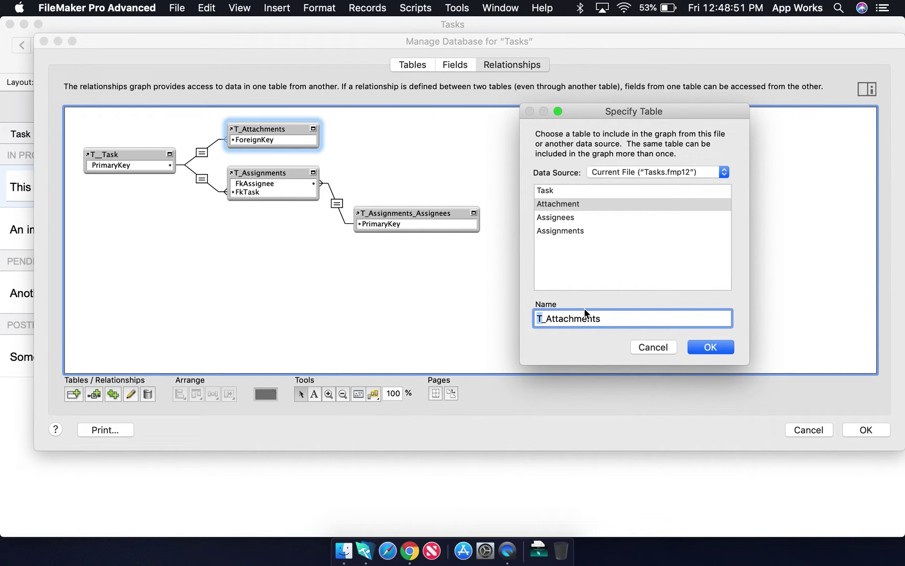
{"action": "key", "text": "Right"}
{"action": "double_click", "coordinate": [590, 317]}
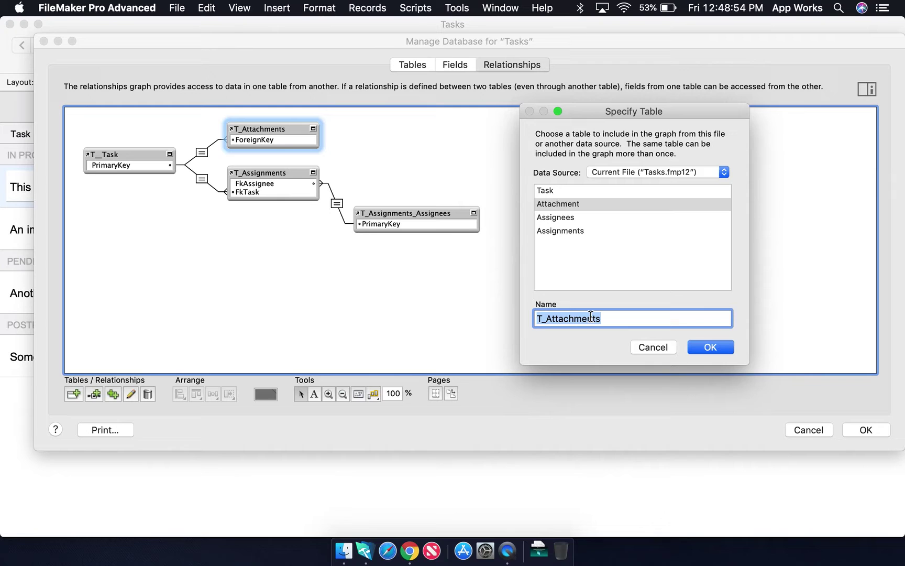
{"action": "left_click", "coordinate": [659, 346]}
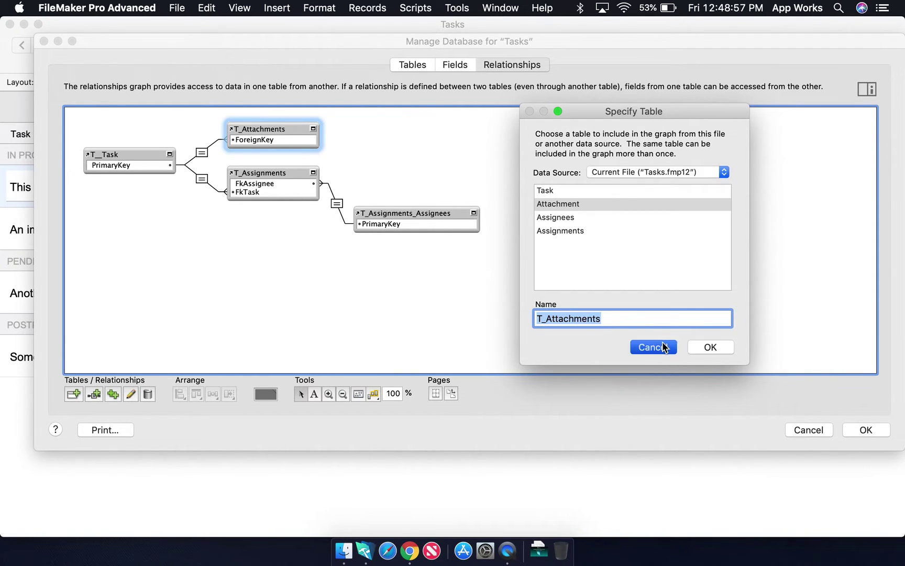
{"action": "left_click", "coordinate": [575, 145]}
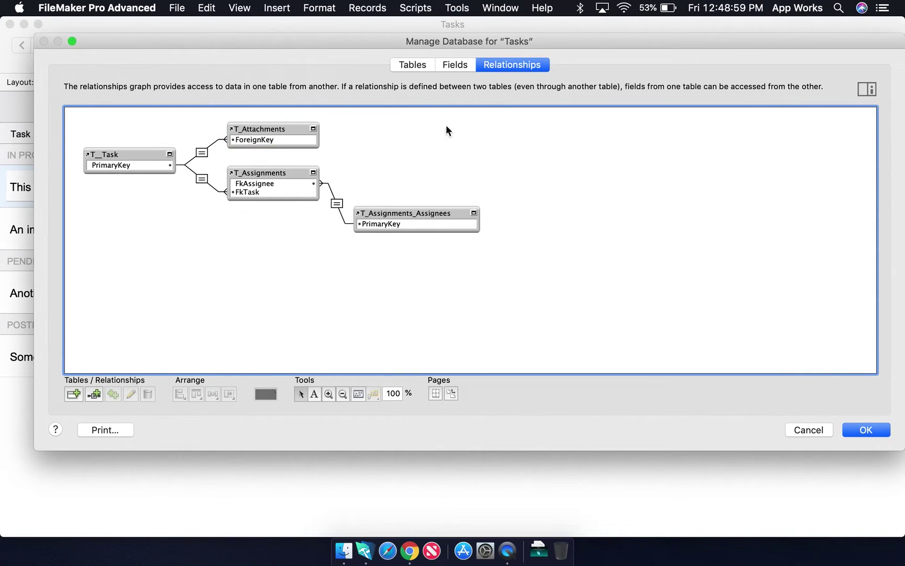
- Move T_Assignments_Assignees up level with T_Assignments and confirm its name unchanged
{"action": "left_click_drag", "start_coordinate": [400, 212], "coordinate": [419, 177]}
{"action": "double_click", "coordinate": [438, 181]}
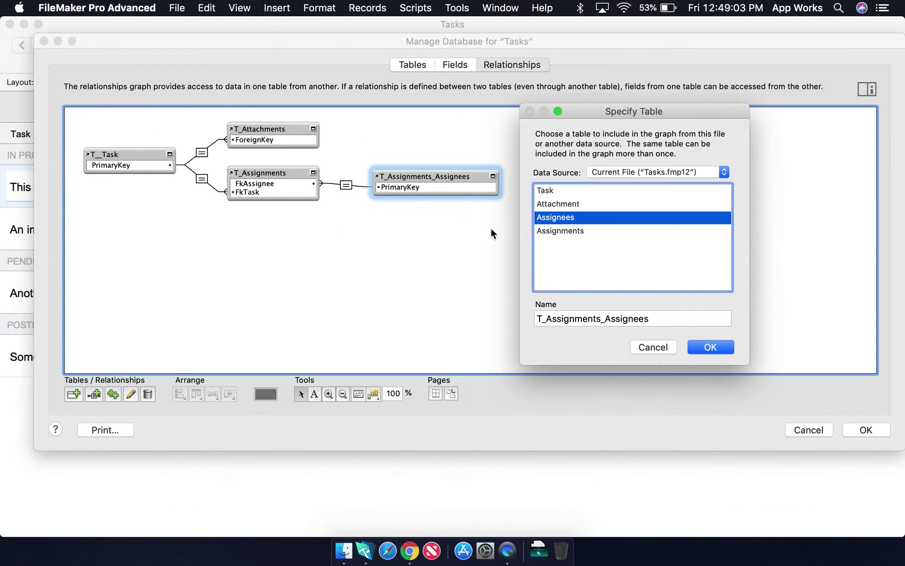
{"action": "left_click", "coordinate": [537, 317]}
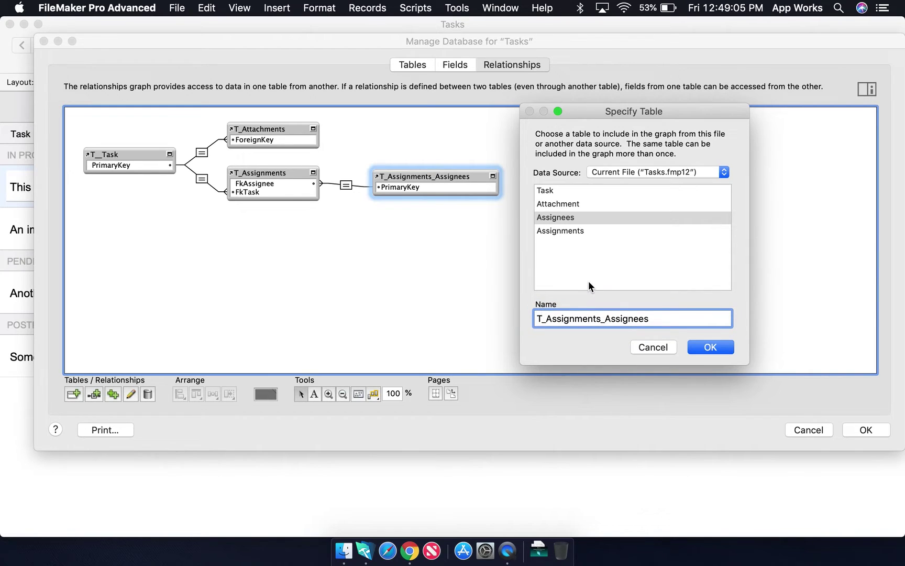
{"action": "double_click", "coordinate": [562, 321]}
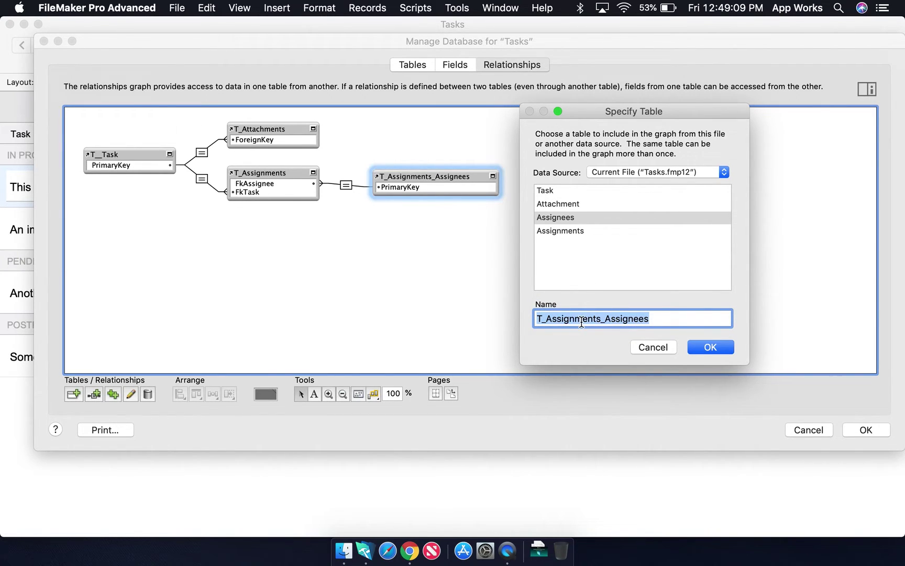
{"action": "left_click", "coordinate": [662, 322]}
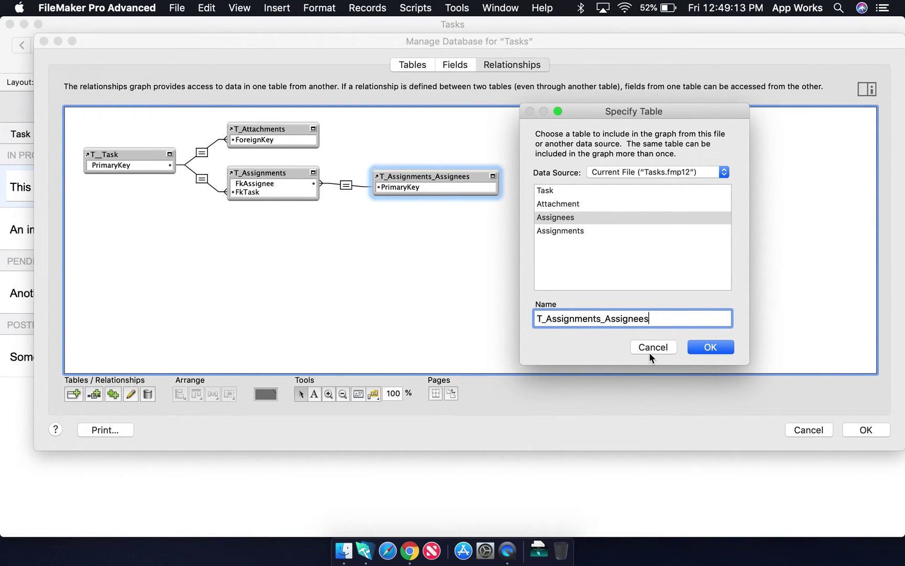
{"action": "key", "text": "Return"}
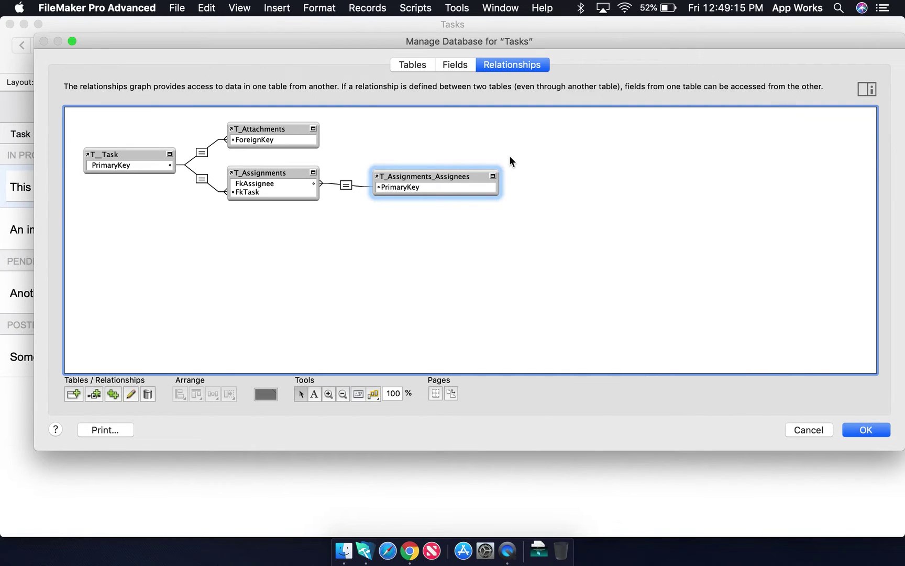
- Option-drag a copy of T_Assignments_Assignees above it and rename the copy T_Assignments_Assignees~sort
{"action": "left_click", "coordinate": [509, 159]}
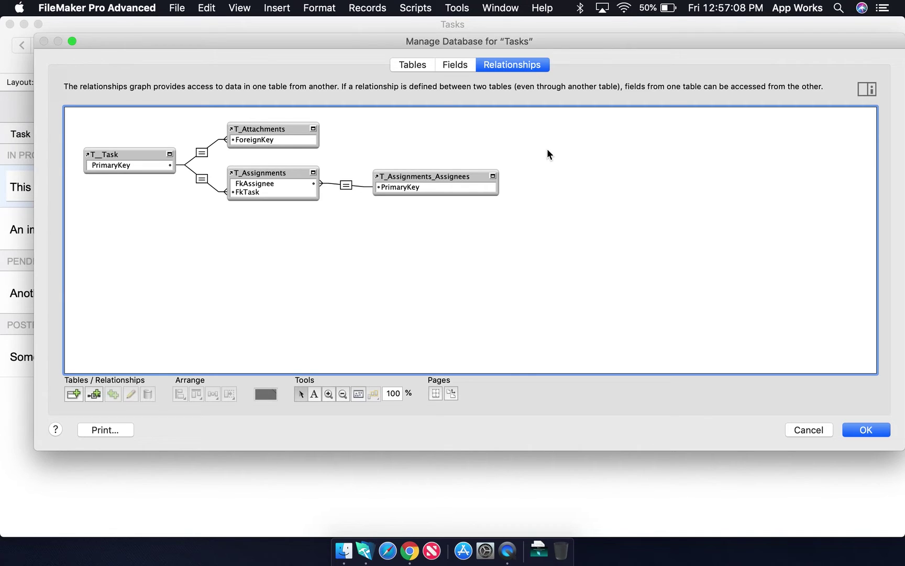
{"action": "left_click", "coordinate": [444, 177]}
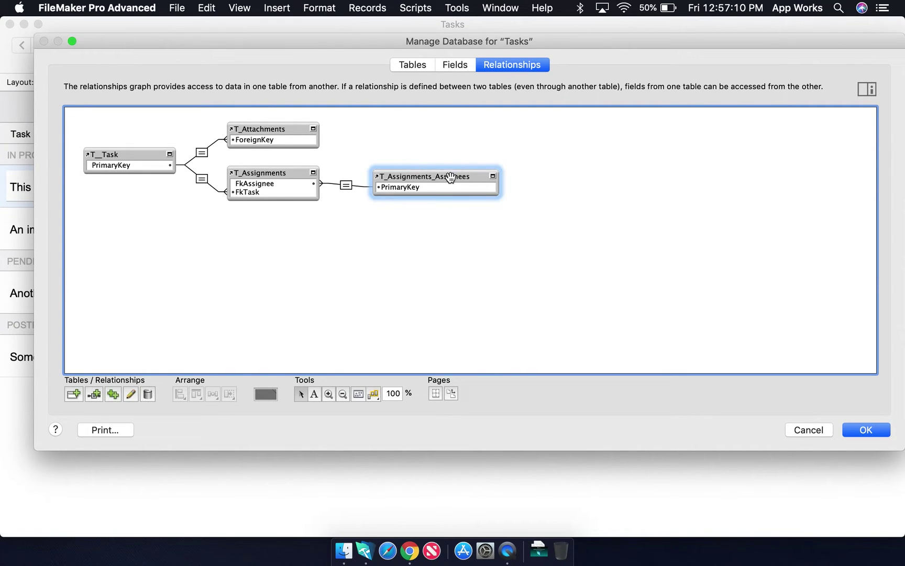
{"action": "left_click_drag", "start_coordinate": [452, 177], "coordinate": [451, 143]}
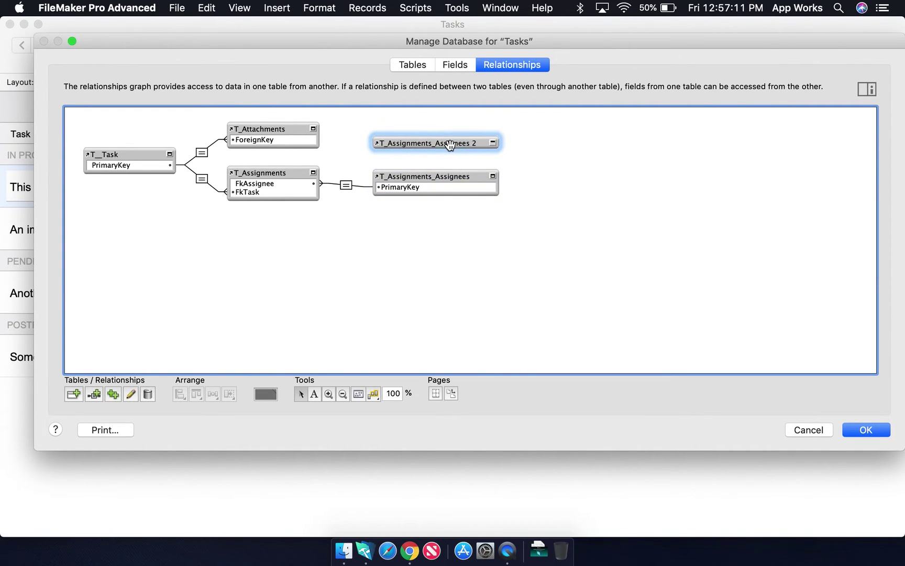
{"action": "left_click", "coordinate": [493, 142]}
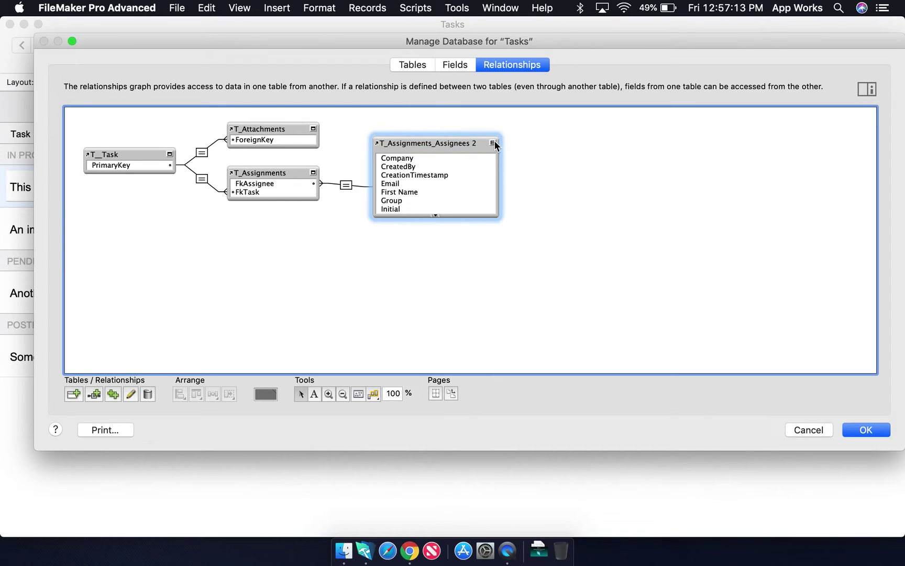
{"action": "double_click", "coordinate": [465, 144]}
{"action": "left_click", "coordinate": [664, 314]}
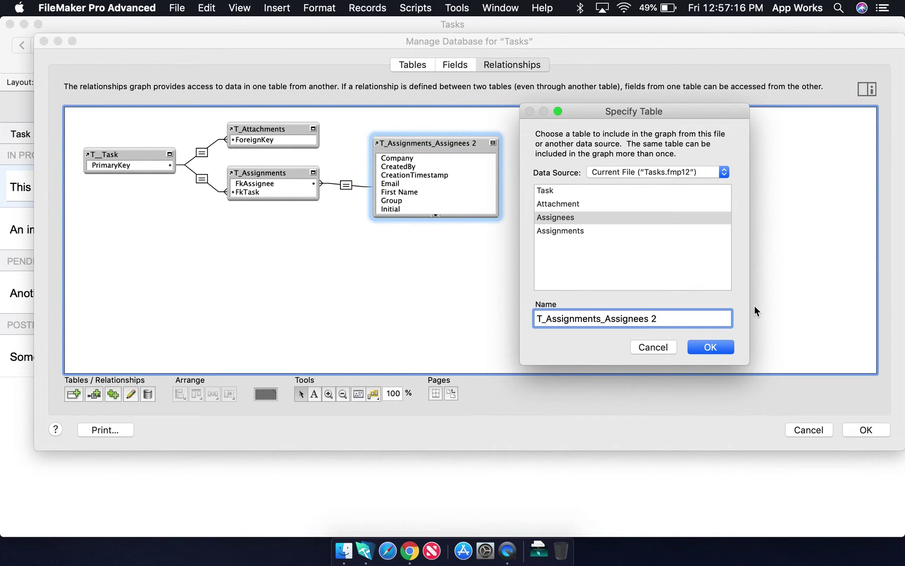
{"action": "key", "text": "BackSpace"}
{"action": "key", "text": "BackSpace"}
{"action": "type", "text": "~sort"}
{"action": "key", "text": "Return"}
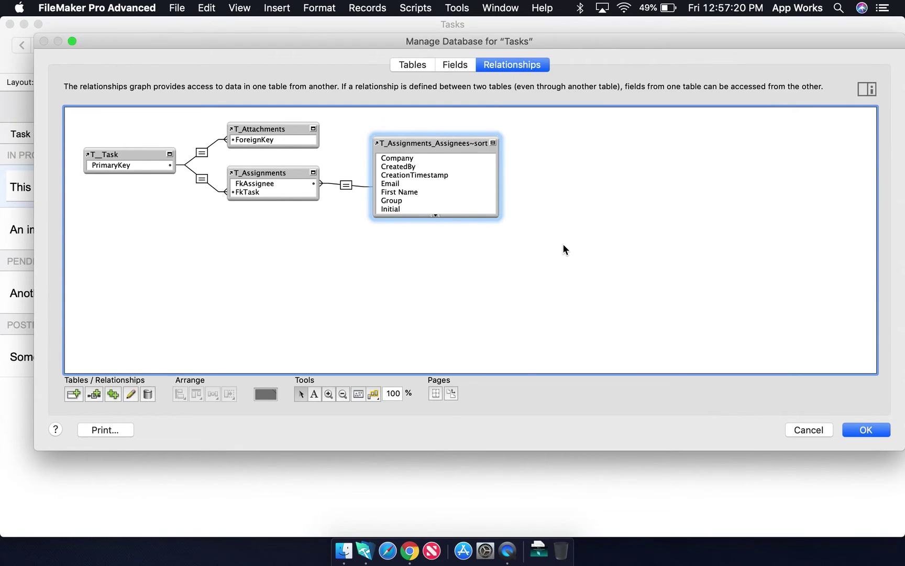
- Join T_Assignments FkAssignee to ~sort PrimaryKey, sorting related records by CreationTimestamp ascending
{"action": "left_click_drag", "start_coordinate": [401, 176], "coordinate": [309, 186]}
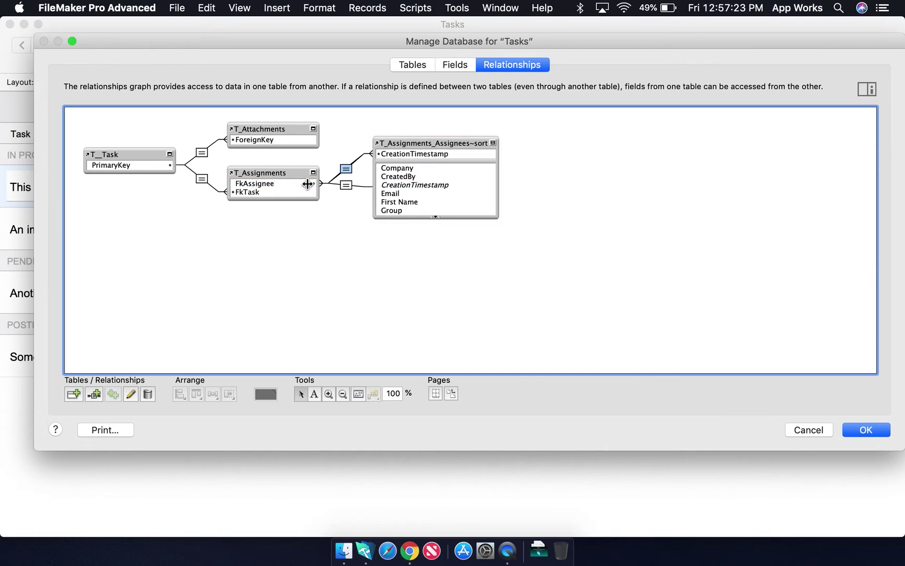
{"action": "left_click", "coordinate": [346, 169]}
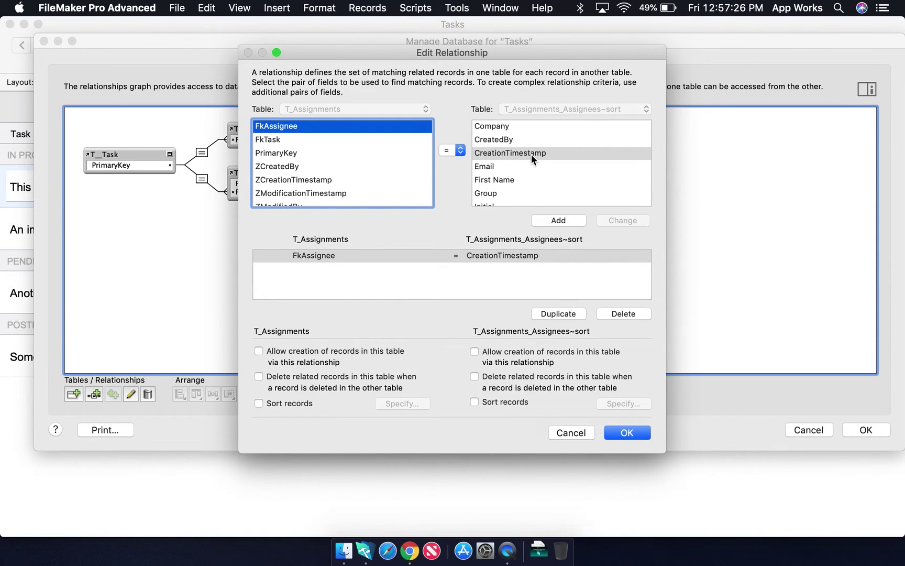
{"action": "scroll", "coordinate": [531, 156], "scroll_direction": "down", "scroll_amount": 5}
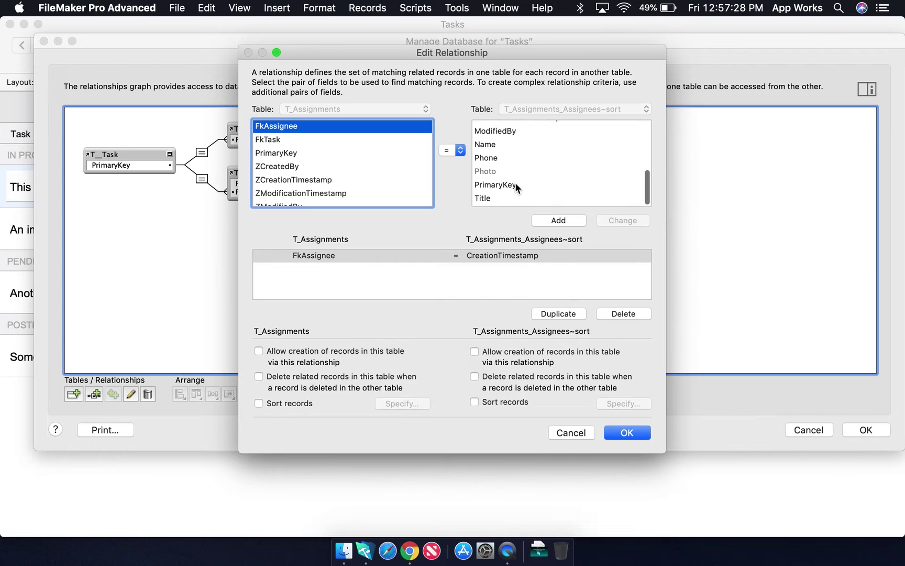
{"action": "left_click", "coordinate": [515, 184]}
{"action": "left_click", "coordinate": [622, 219]}
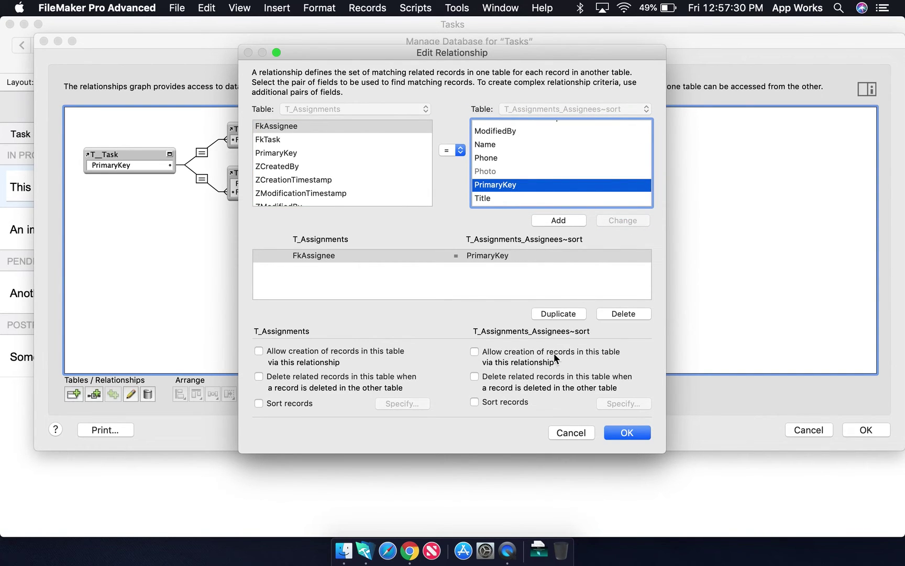
{"action": "left_click", "coordinate": [502, 402]}
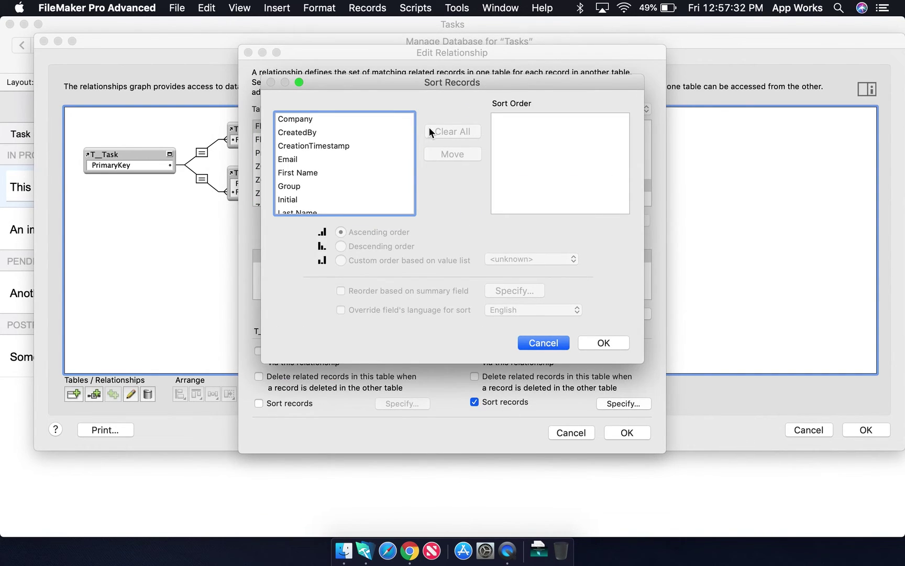
{"action": "left_click", "coordinate": [338, 146]}
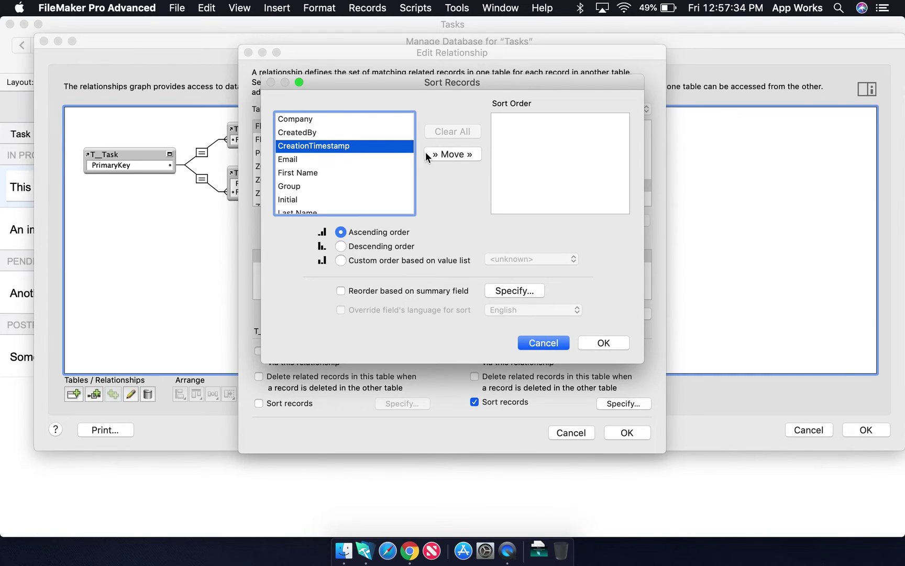
{"action": "left_click", "coordinate": [452, 154]}
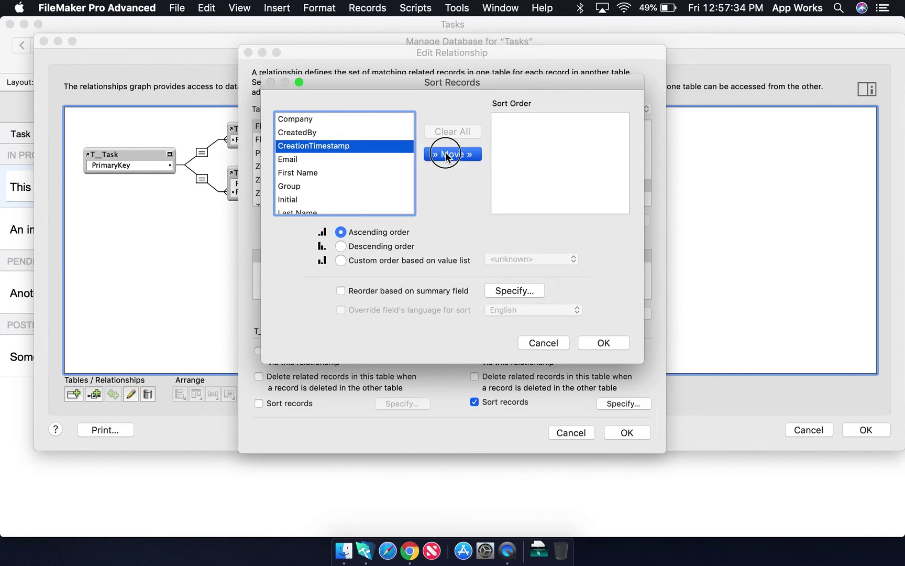
{"action": "left_click", "coordinate": [612, 345]}
{"action": "left_click", "coordinate": [626, 433]}
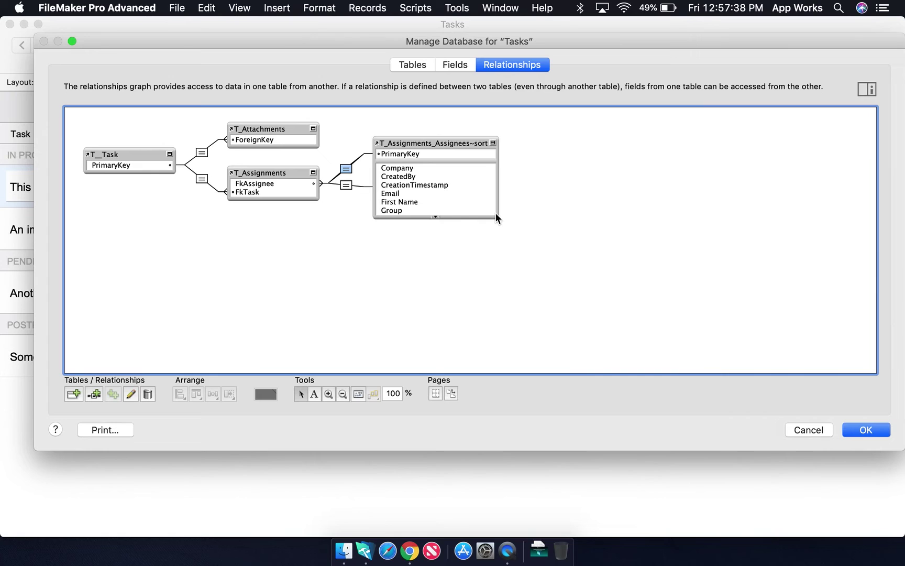
{"action": "left_click", "coordinate": [493, 143]}
- Duplicate the ~sort occurrence and join its Email to T_Assignments FkTask with the × operator
{"action": "left_click", "coordinate": [476, 143]}
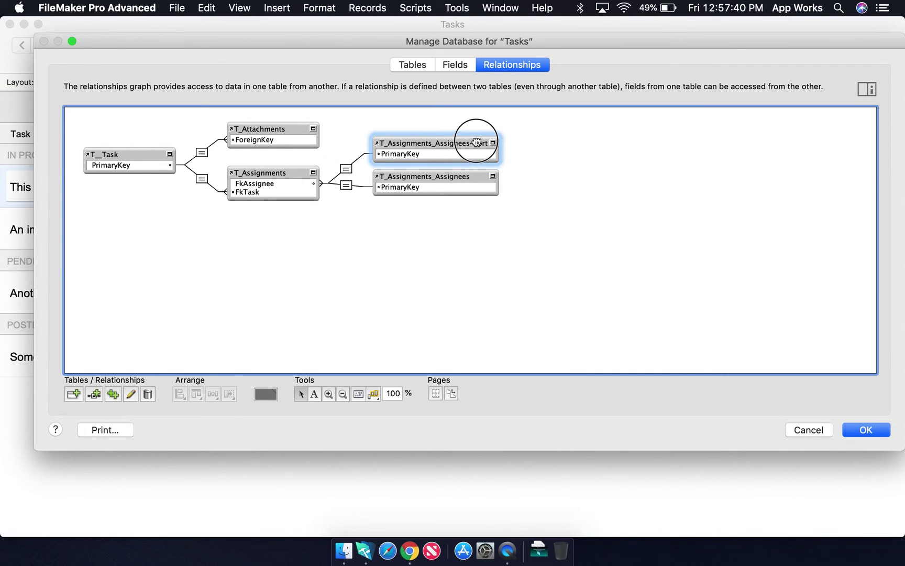
{"action": "left_click_drag", "start_coordinate": [476, 143], "coordinate": [500, 219]}
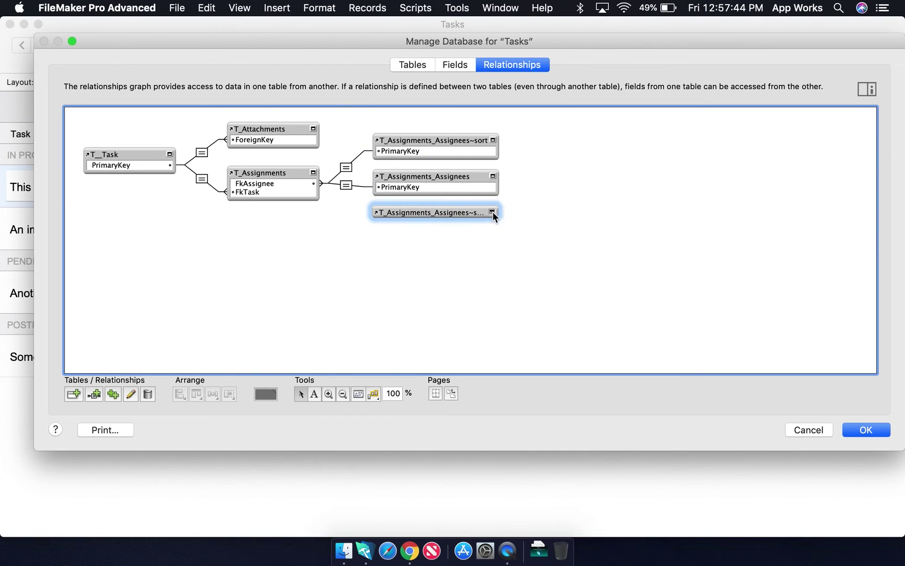
{"action": "left_click", "coordinate": [492, 212]}
{"action": "left_click_drag", "start_coordinate": [397, 257], "coordinate": [309, 192]}
{"action": "double_click", "coordinate": [345, 208]}
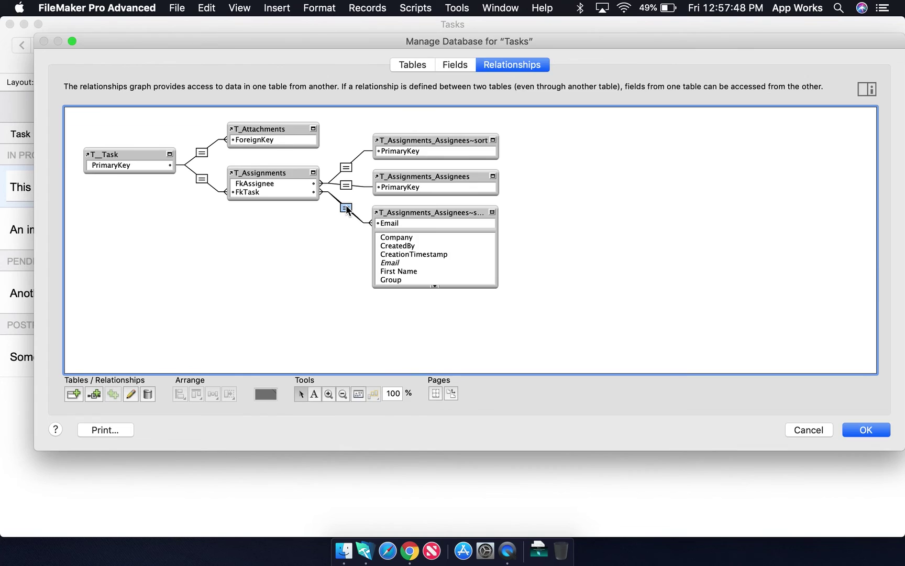
{"action": "left_click", "coordinate": [452, 150]}
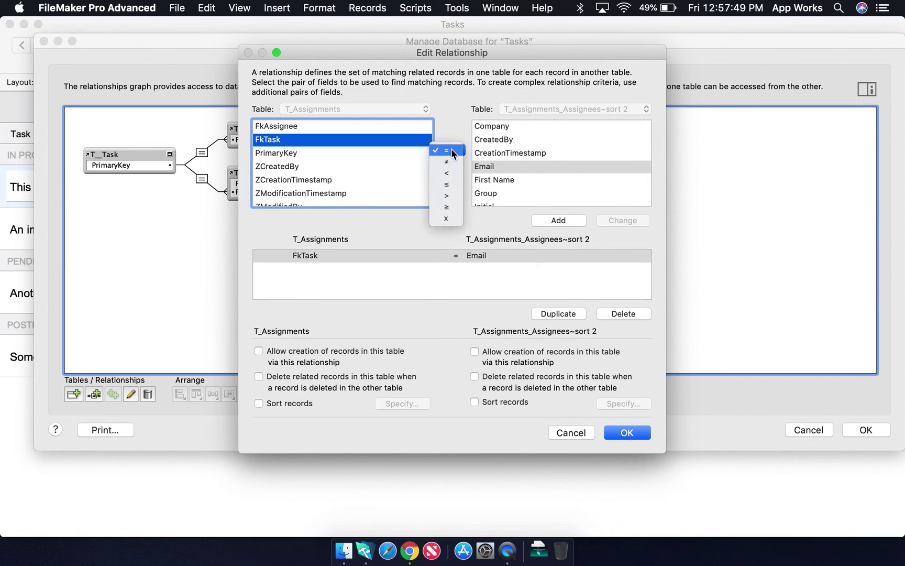
{"action": "left_click", "coordinate": [454, 227]}
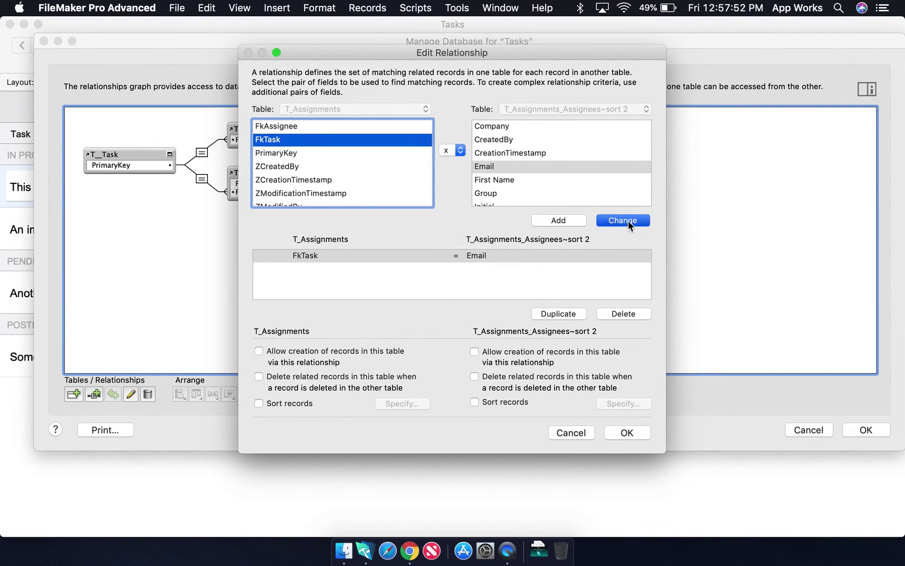
{"action": "left_click", "coordinate": [628, 220]}
{"action": "left_click", "coordinate": [621, 433]}
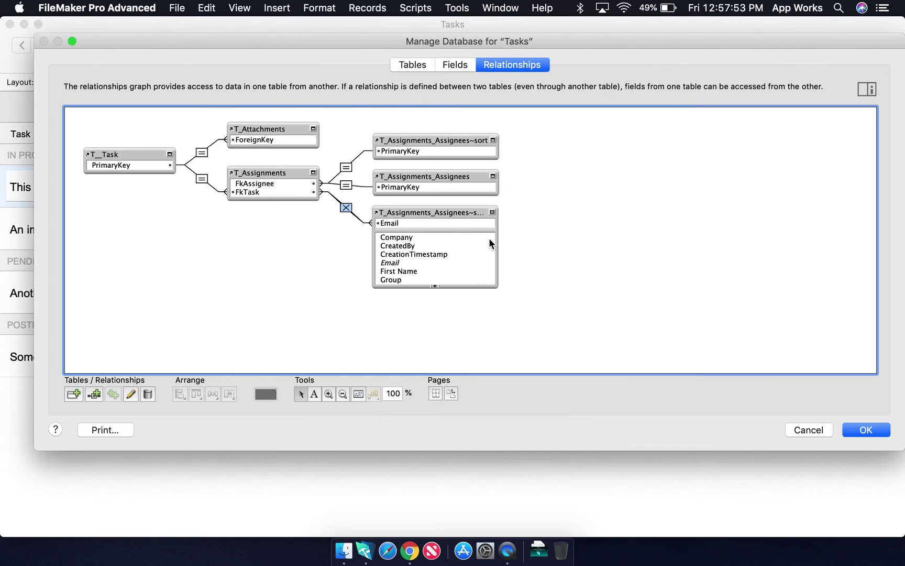
- Rename the new copy to T_Assignments_Assignees~all
{"action": "double_click", "coordinate": [460, 212]}
{"action": "left_click", "coordinate": [699, 319]}
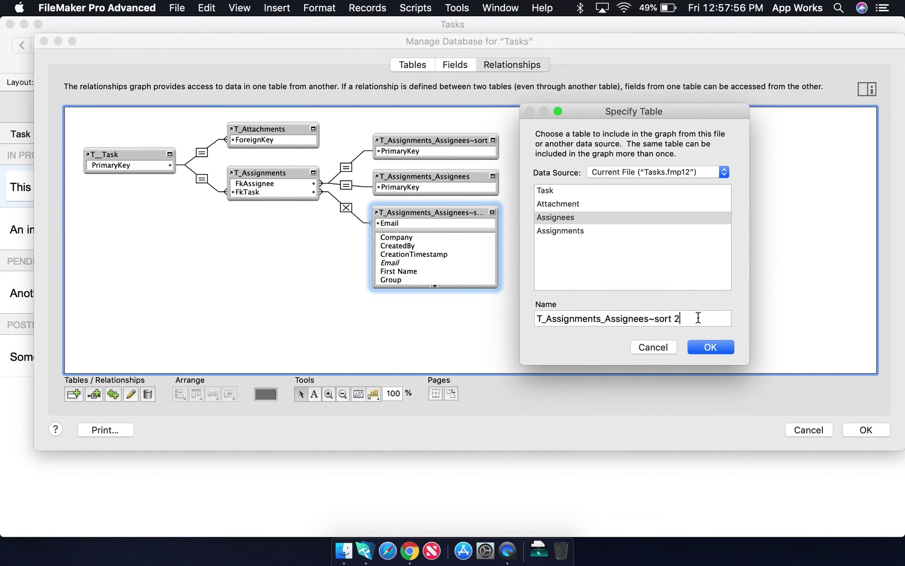
{"action": "key", "text": "BackSpace"}
{"action": "key", "text": "BackSpace"}
{"action": "key", "text": "BackSpace"}
{"action": "key", "text": "BackSpace"}
{"action": "type", "text": "all"}
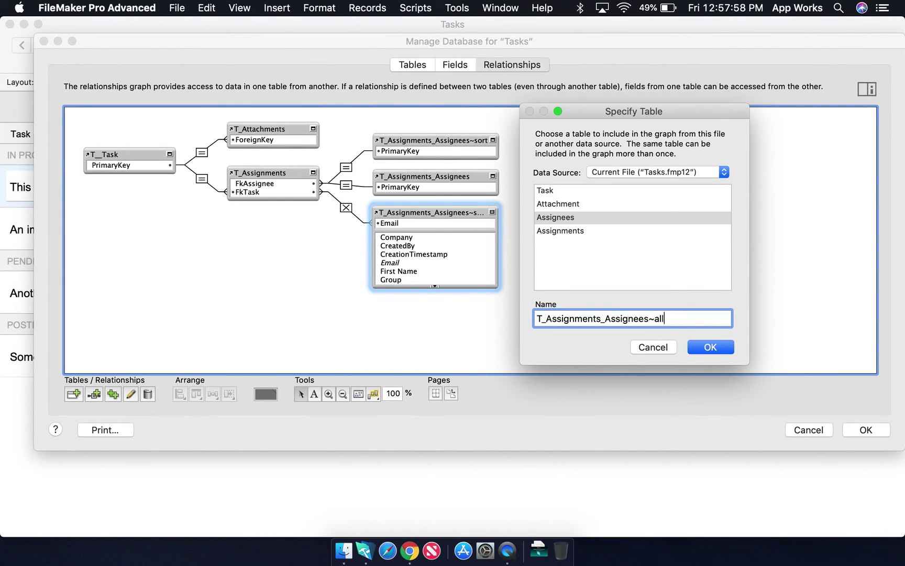
{"action": "key", "text": "Return"}
{"action": "left_click", "coordinate": [590, 276]}
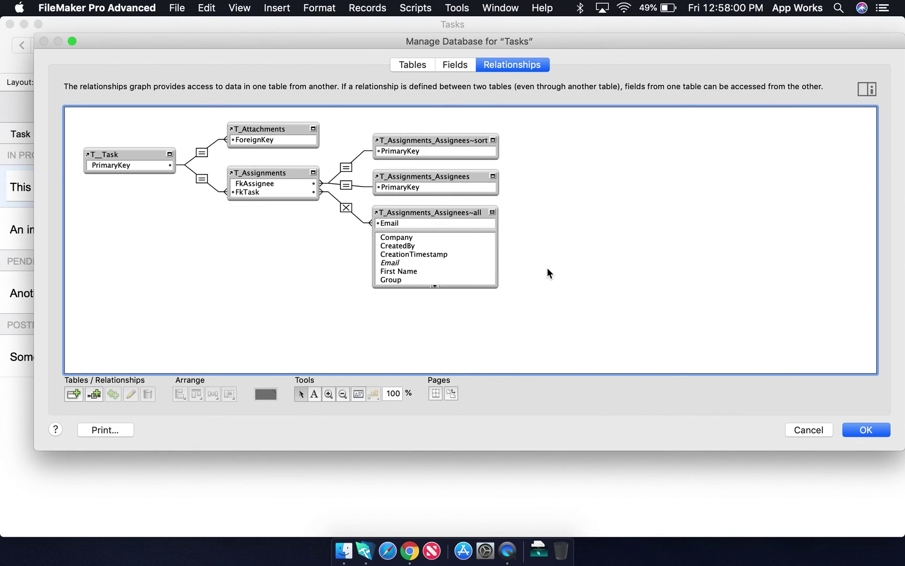